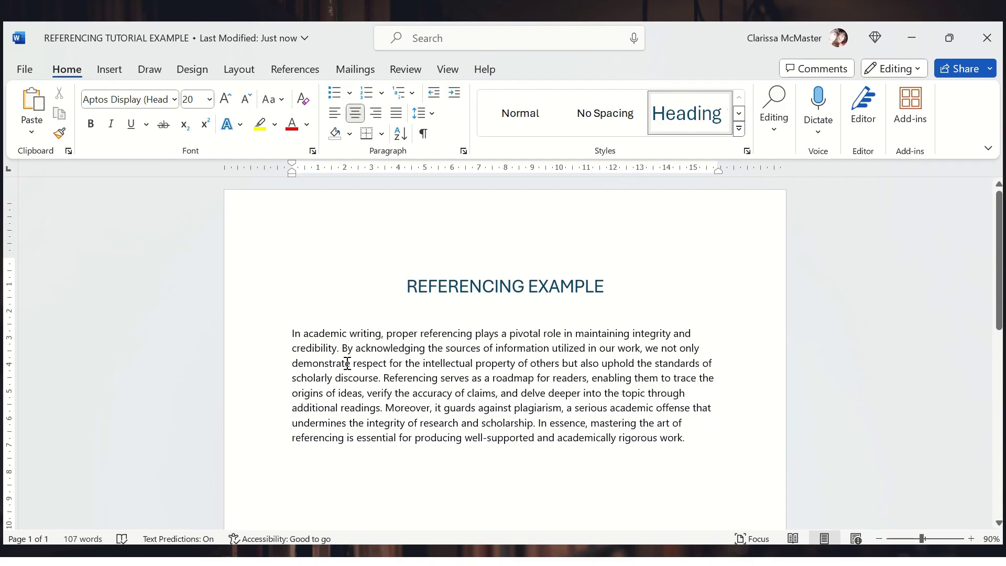
# Place the cursor in the body paragraph and display the References ribbon tools.
pyautogui.click(337, 348)
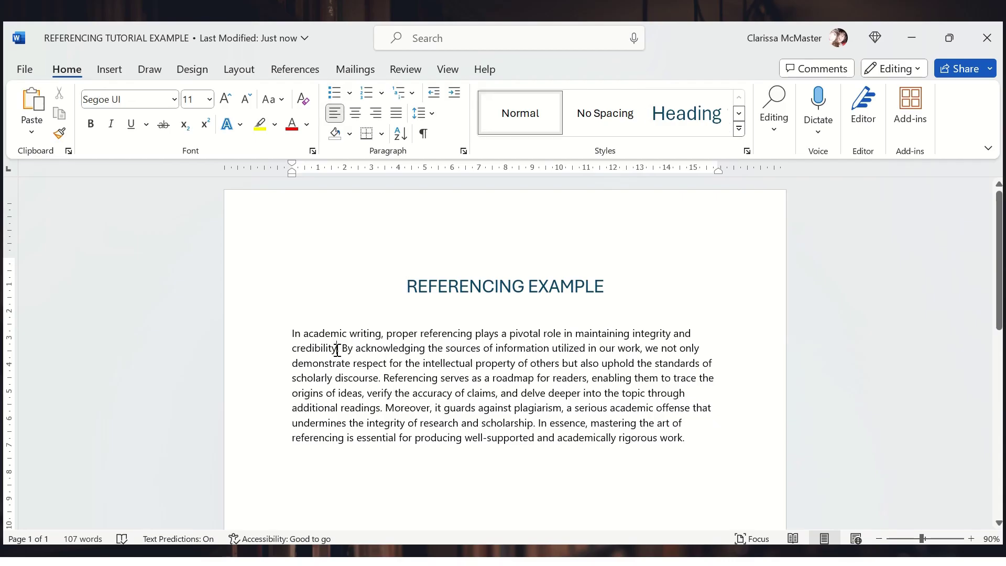
pyautogui.click(296, 70)
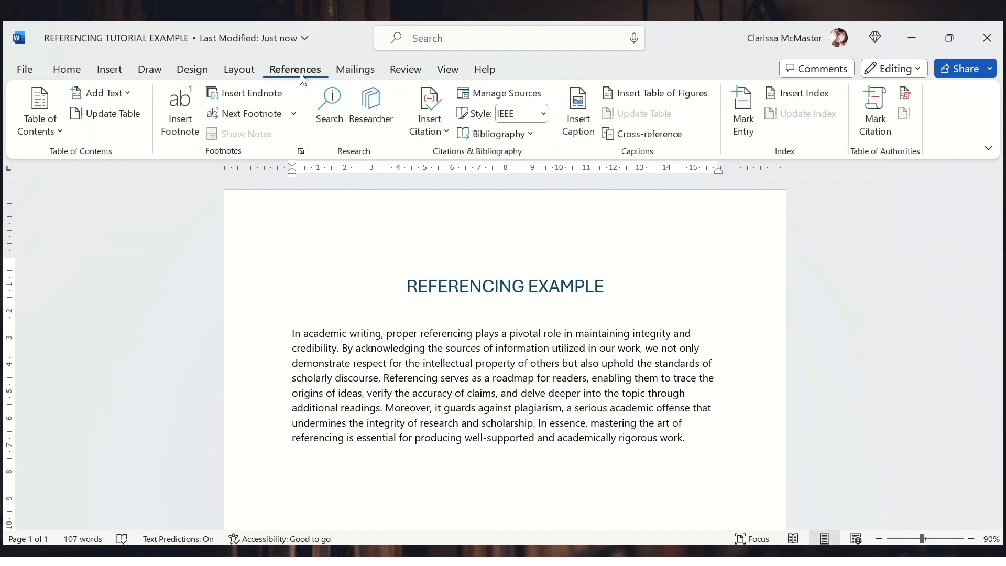
# Create a new Web site source with corporate author TECOL and title 'Understanding referencing'.
pyautogui.click(424, 132)
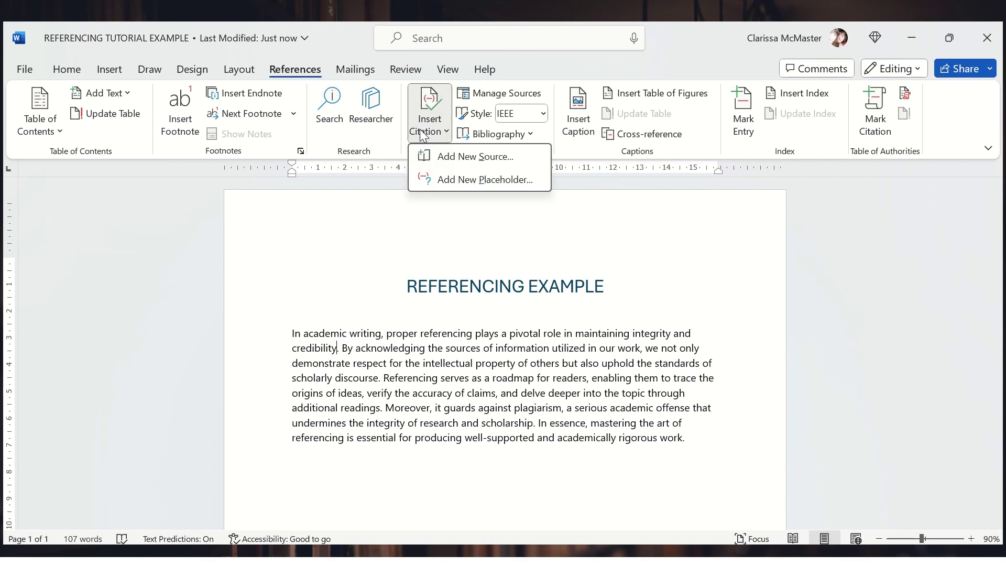
pyautogui.click(454, 160)
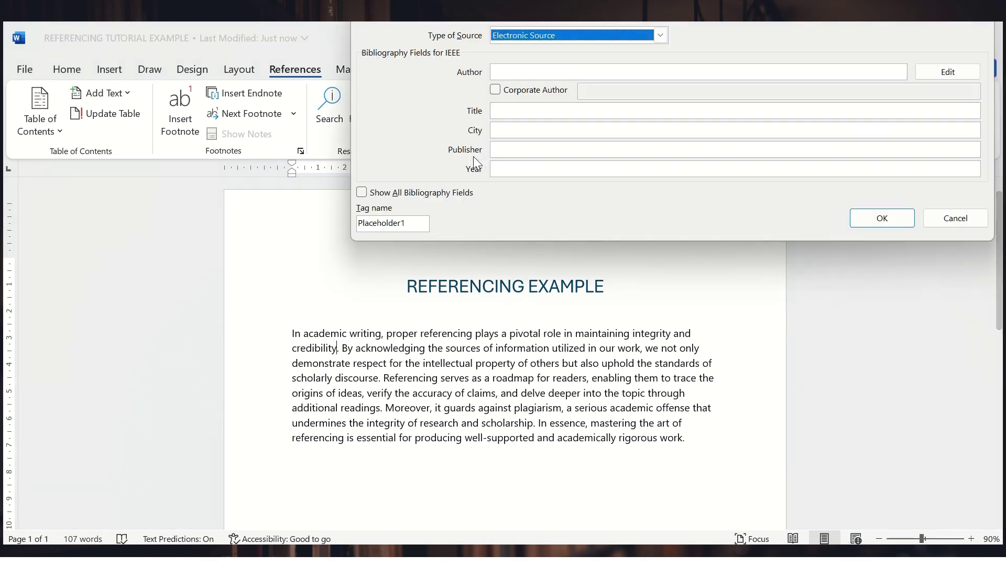
pyautogui.click(660, 35)
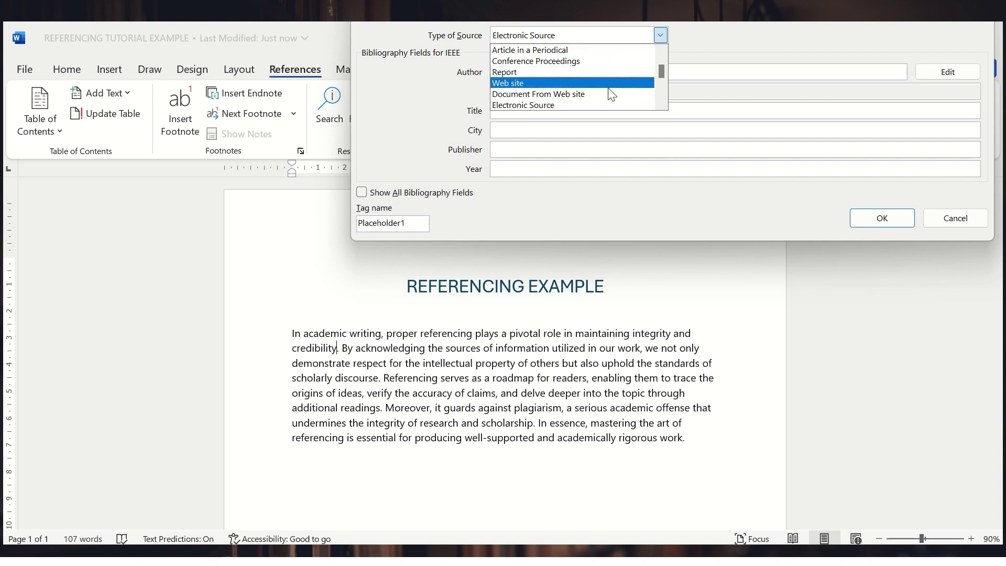
pyautogui.click(662, 52)
pyautogui.doubleClick(661, 51)
pyautogui.scroll(-1, 559, 91)
pyautogui.click(557, 86)
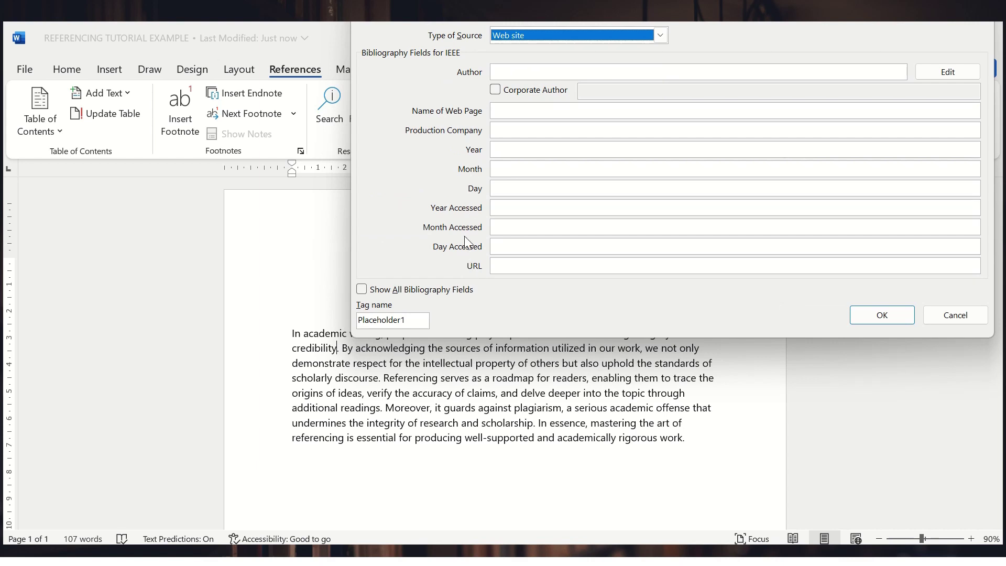
pyautogui.click(495, 90)
pyautogui.click(591, 93)
pyautogui.write('TECOL')
pyautogui.click(561, 108)
pyautogui.write('Understanding referencing')
# Complete the source with year 2020, accessed 2024/04/03, URL tecol.co.uk, and insert the citation.
pyautogui.press('Tab')
pyautogui.click(530, 149)
pyautogui.write('2020')
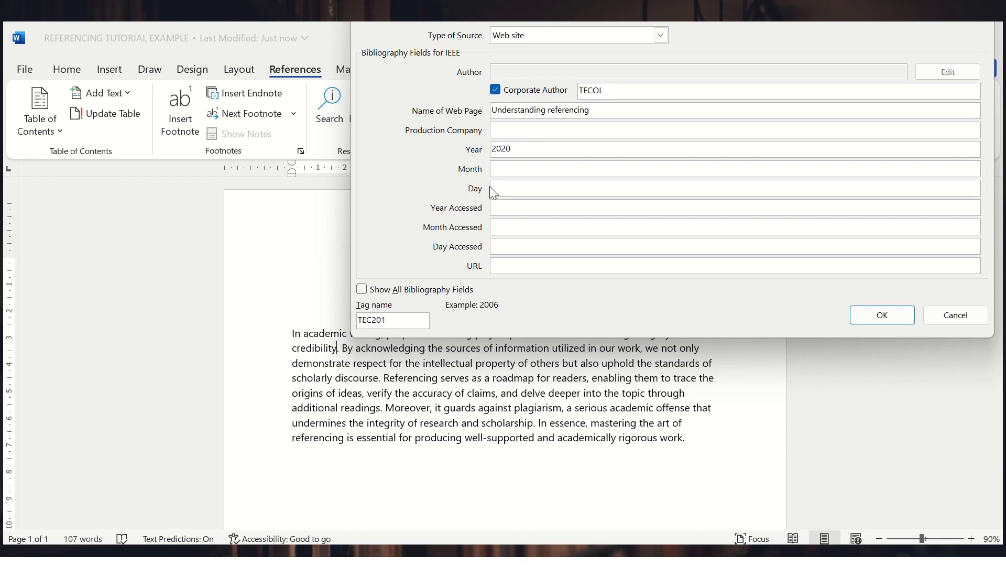
pyautogui.click(500, 208)
pyautogui.write('2024')
pyautogui.press('Tab')
pyautogui.write('04')
pyautogui.press('Tab')
pyautogui.write('03')
pyautogui.press('Tab')
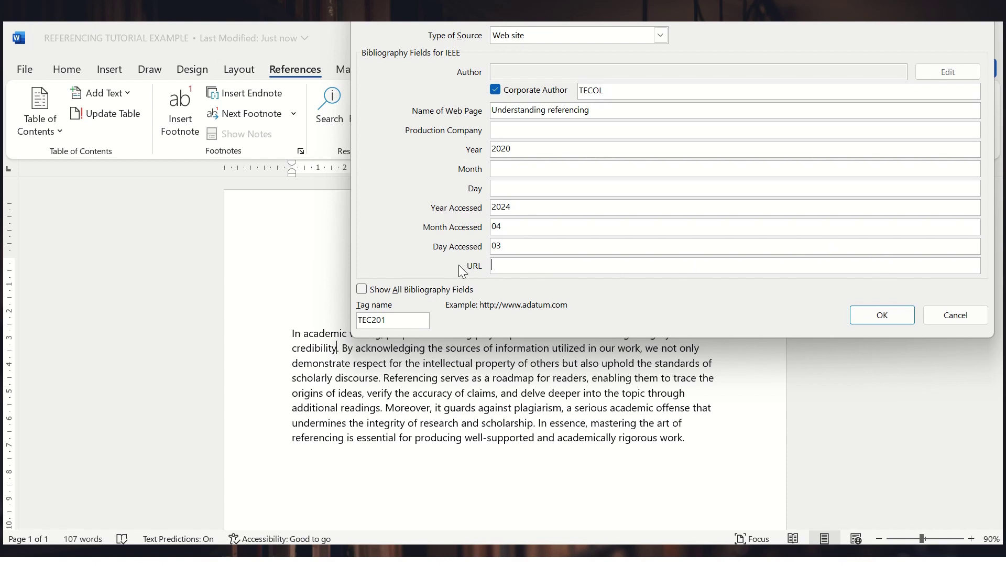
pyautogui.write('tecol.co.uk')
pyautogui.click(882, 314)
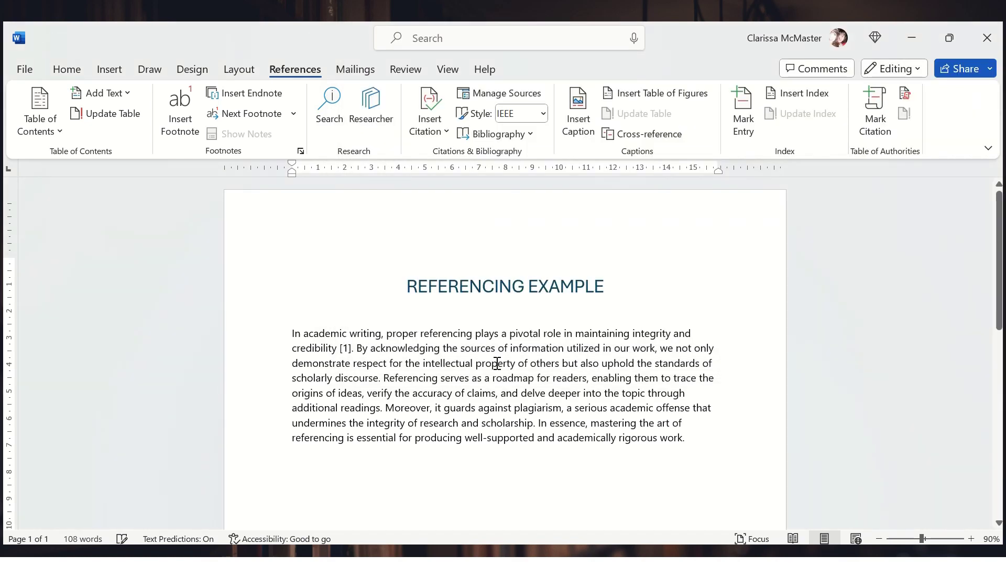
# Add a full stop right after the [1] citation.
pyautogui.click(351, 348)
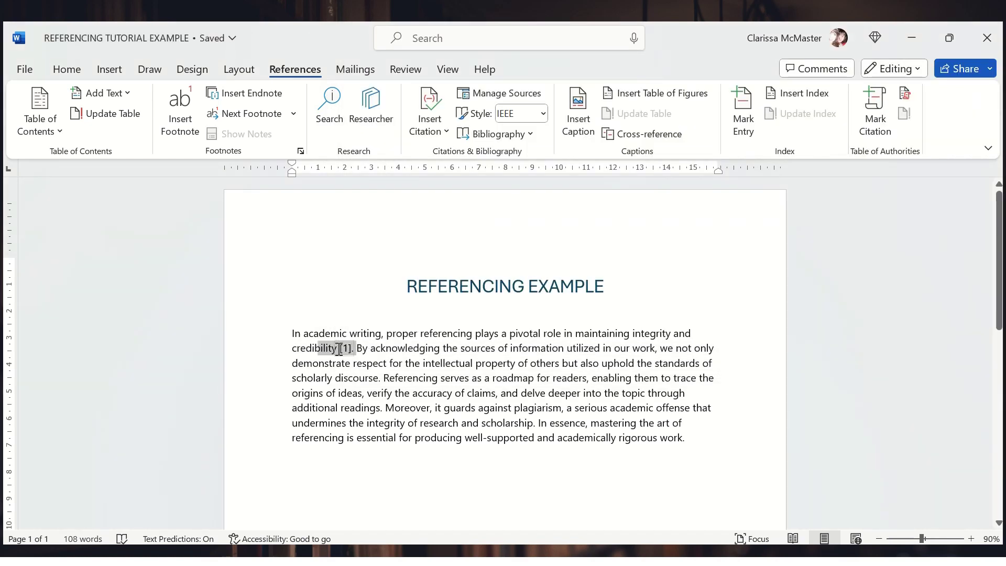
pyautogui.write('.')
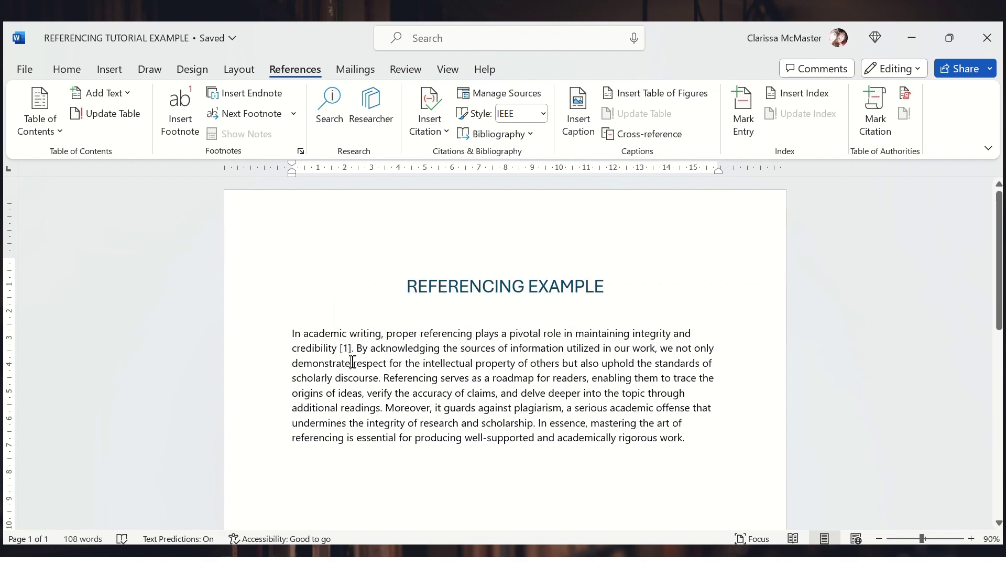
pyautogui.click(351, 362)
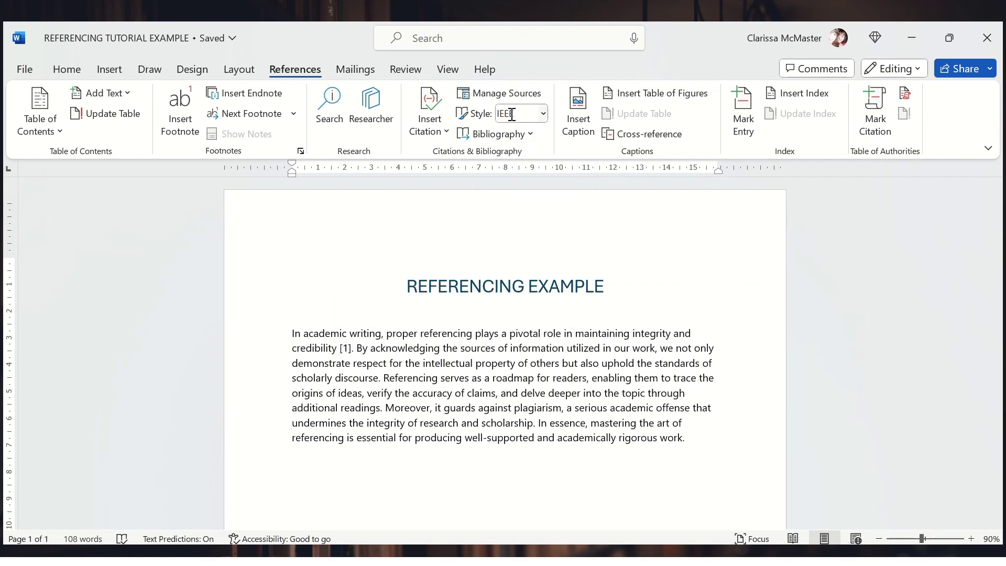
# Switch the citation style to Harvard - Anglia so it reads (TECOL, 2020).
pyautogui.click(542, 114)
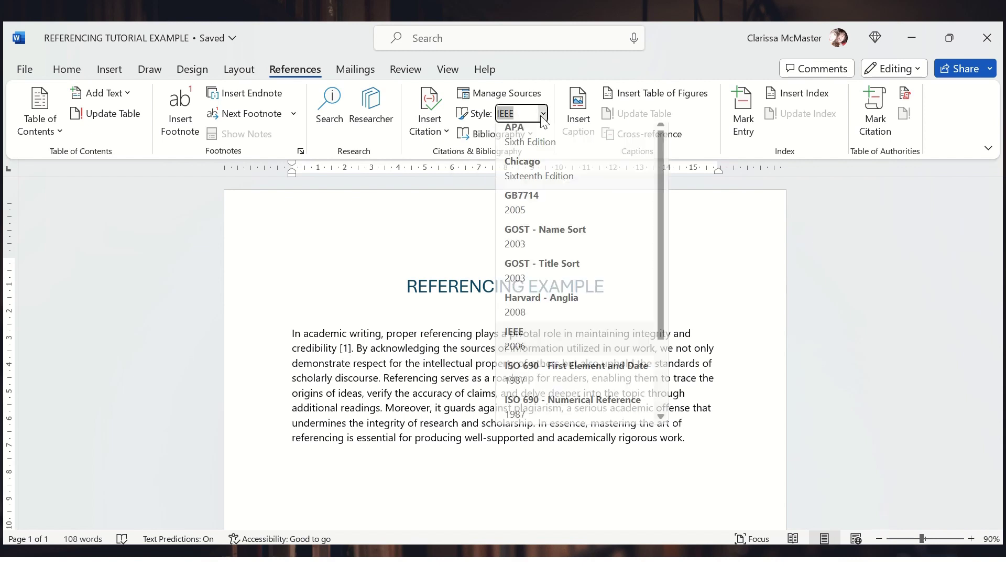
pyautogui.click(540, 304)
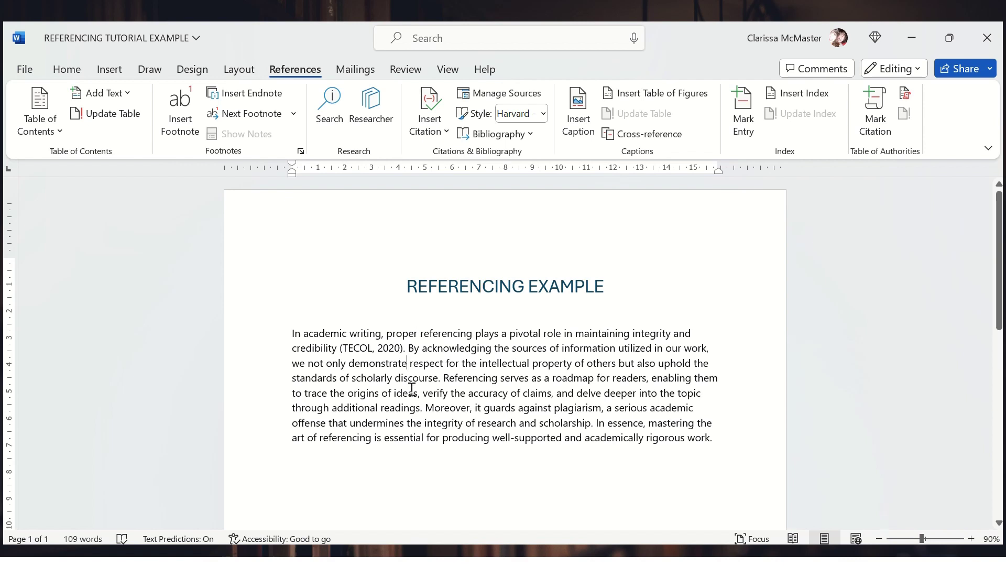
pyautogui.scroll(-3, 412, 389)
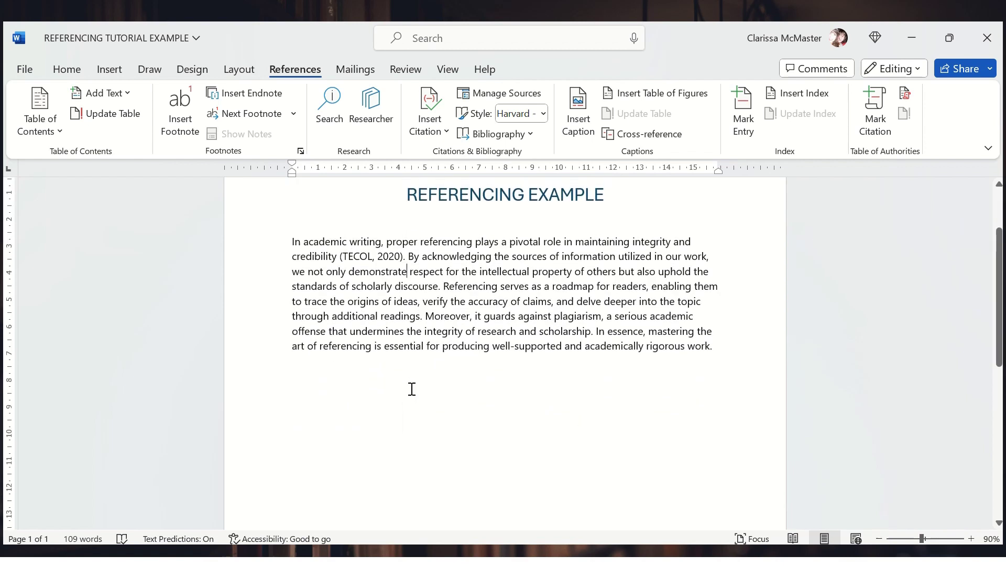
# Undo the misplaced bibliography and insert a References list on a new line below the paragraph.
pyautogui.click(486, 134)
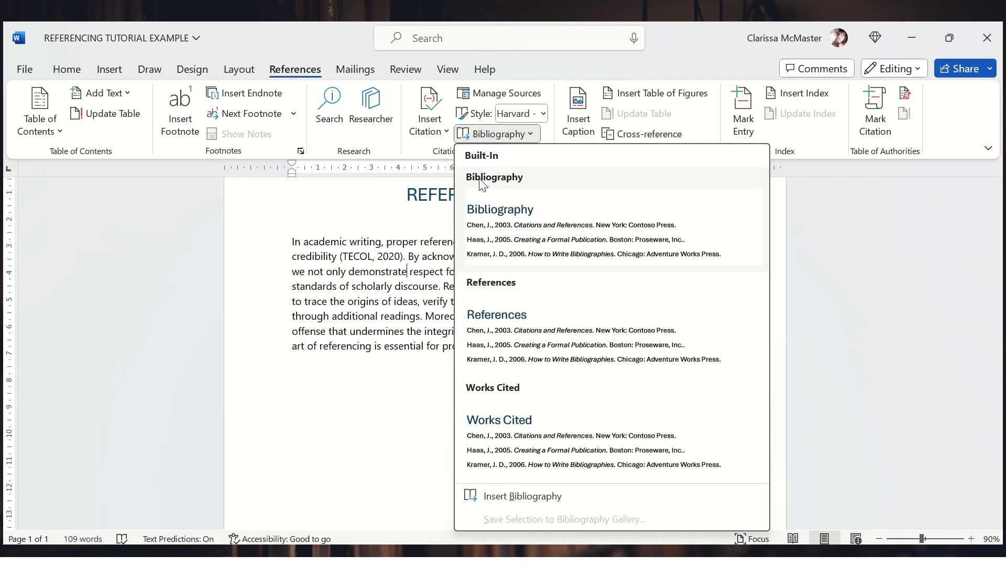
pyautogui.click(500, 328)
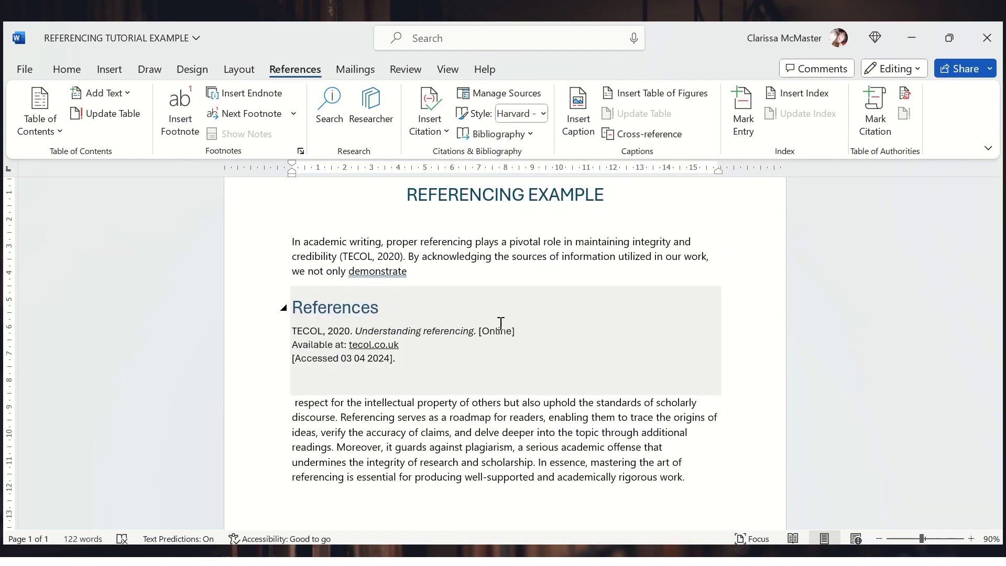
pyautogui.hotkey('ctrl', 'z')
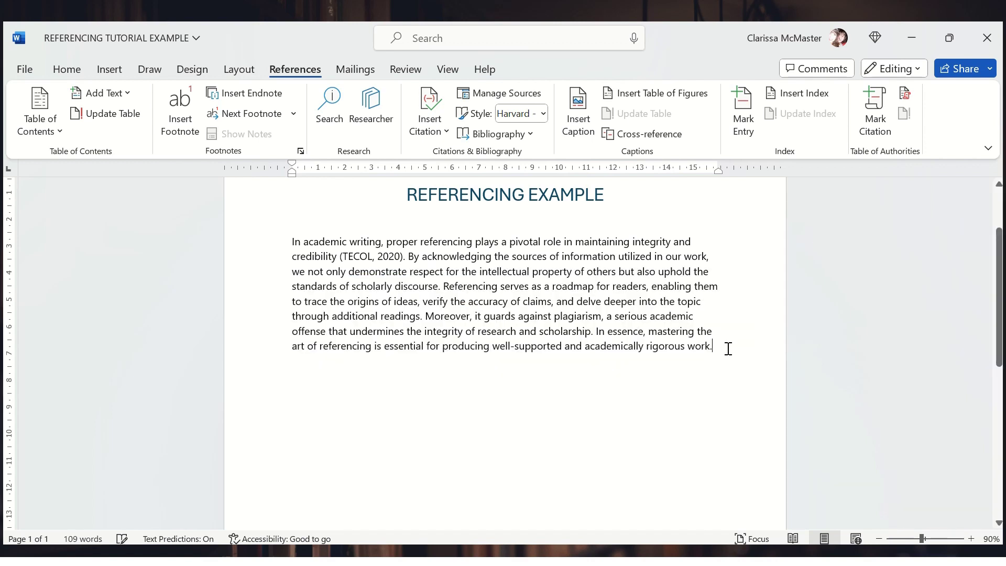
pyautogui.press('Return')
pyautogui.click(497, 134)
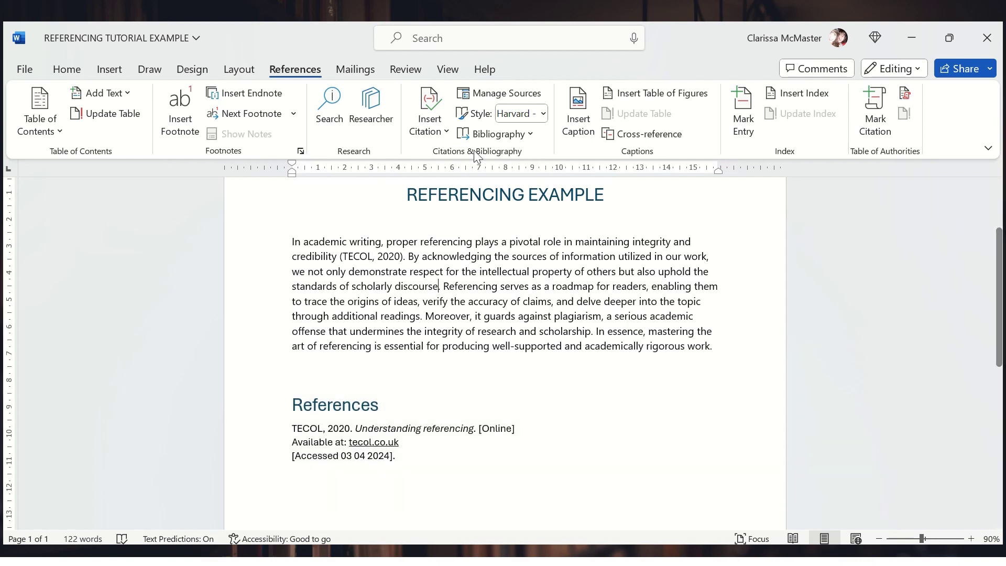
# Create a new Journal Article source with an author name, title 'Referencing' and journal 'Academic Writing'.
pyautogui.click(436, 137)
pyautogui.click(457, 203)
pyautogui.click(523, 33)
pyautogui.click(569, 62)
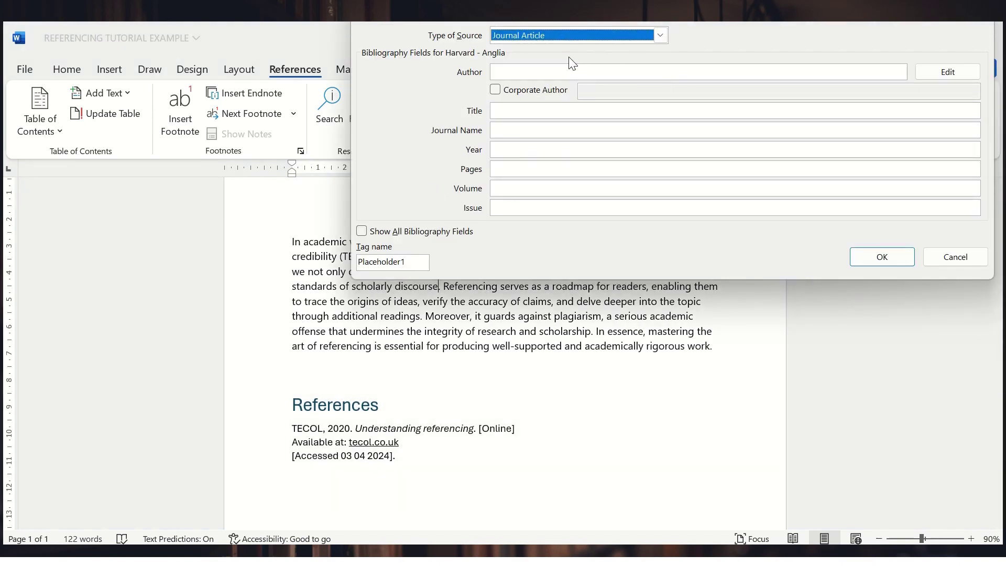
pyautogui.click(497, 89)
pyautogui.click(496, 90)
pyautogui.write('John Smith')
pyautogui.click(512, 111)
pyautogui.write('Referencing')
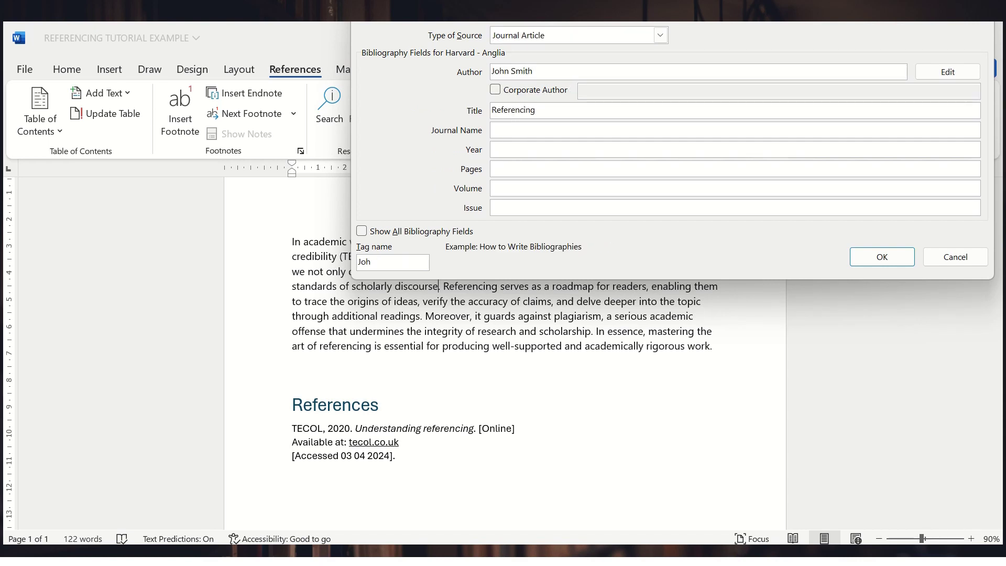
pyautogui.click(503, 130)
pyautogui.write('Ac')
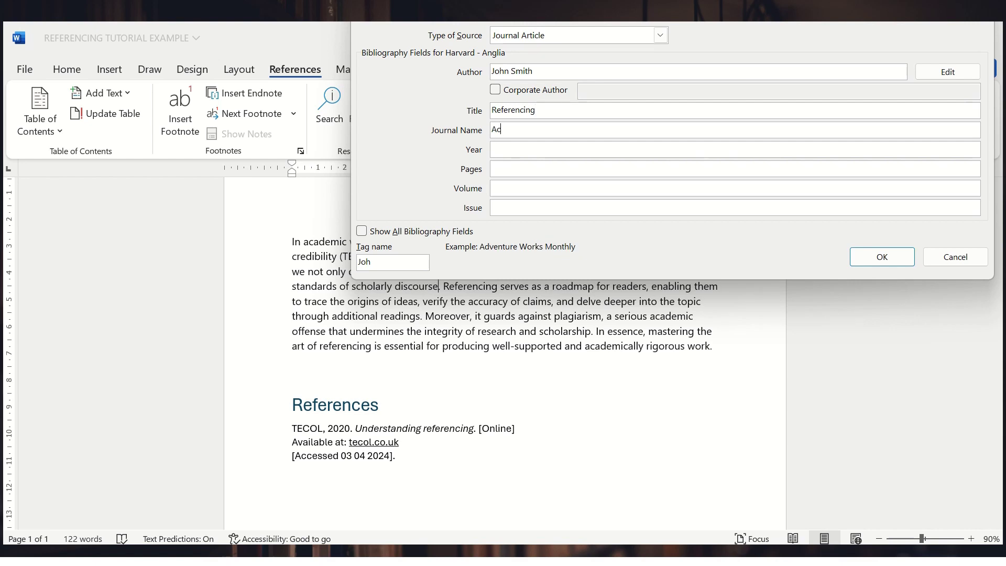
pyautogui.write('ademic Writing')
# Add year 2021, pages 22-25, volume 1, issue 1, and insert the citation.
pyautogui.press('Tab')
pyautogui.write('2021')
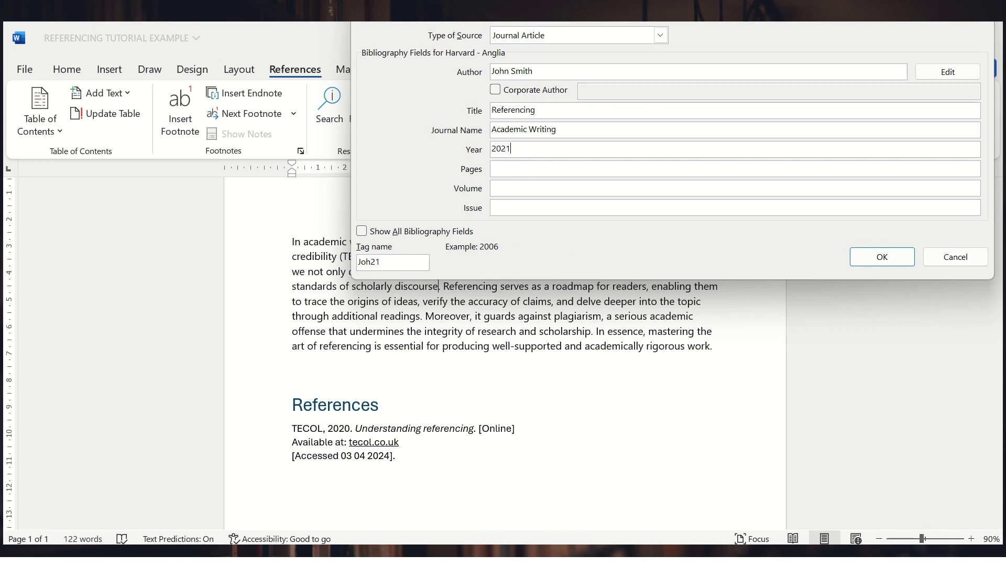
pyautogui.click(517, 169)
pyautogui.write('22-25')
pyautogui.click(497, 189)
pyautogui.write('1')
pyautogui.click(497, 209)
pyautogui.write('1')
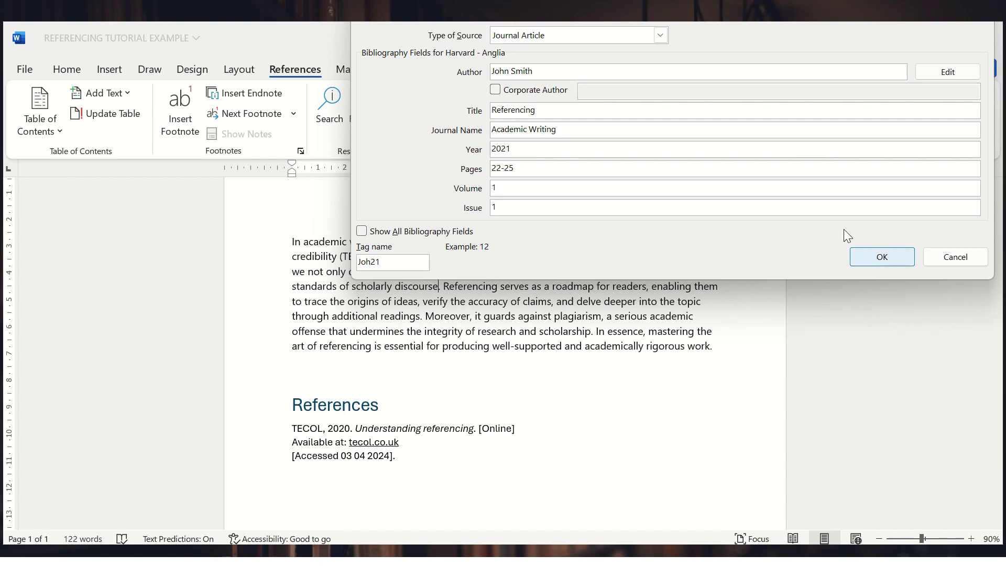
pyautogui.click(872, 260)
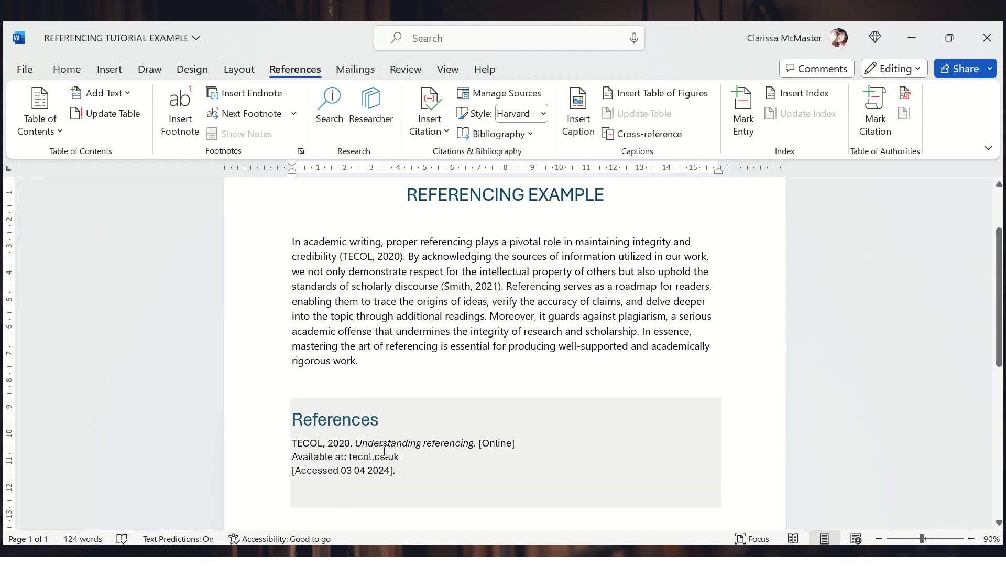
# Update the References list to include the journal article and switch the style to IEEE.
pyautogui.click(370, 417)
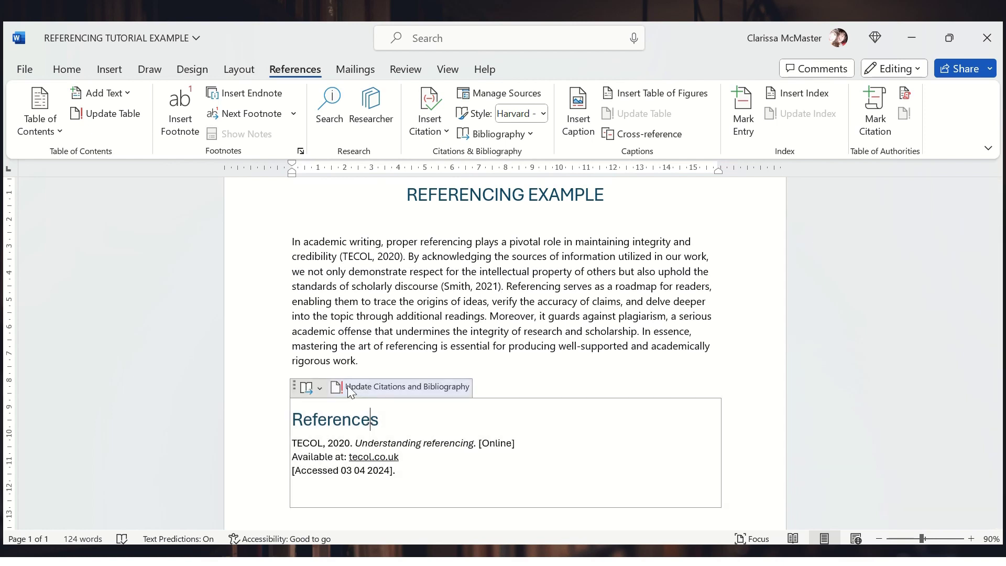
pyautogui.click(375, 394)
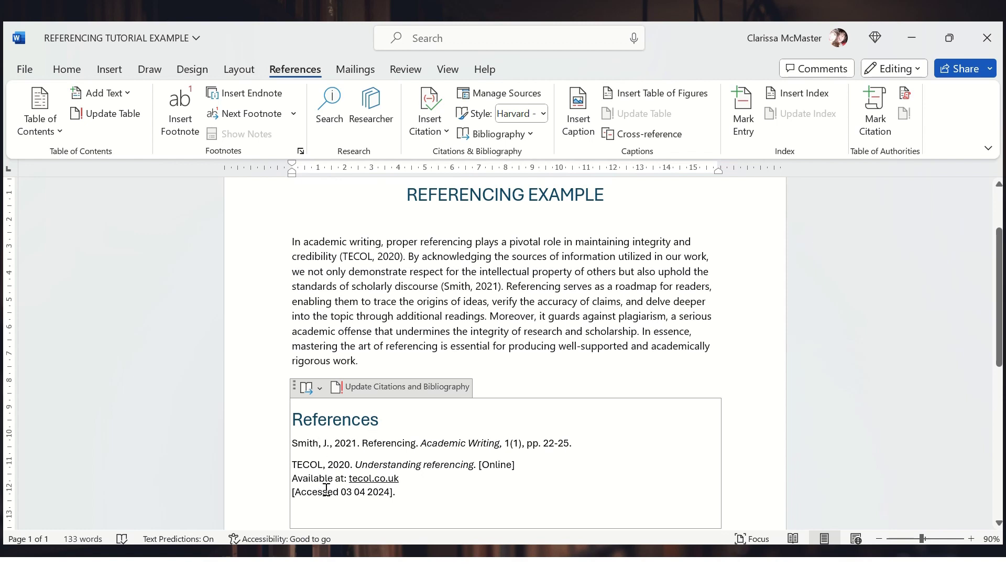
pyautogui.click(543, 113)
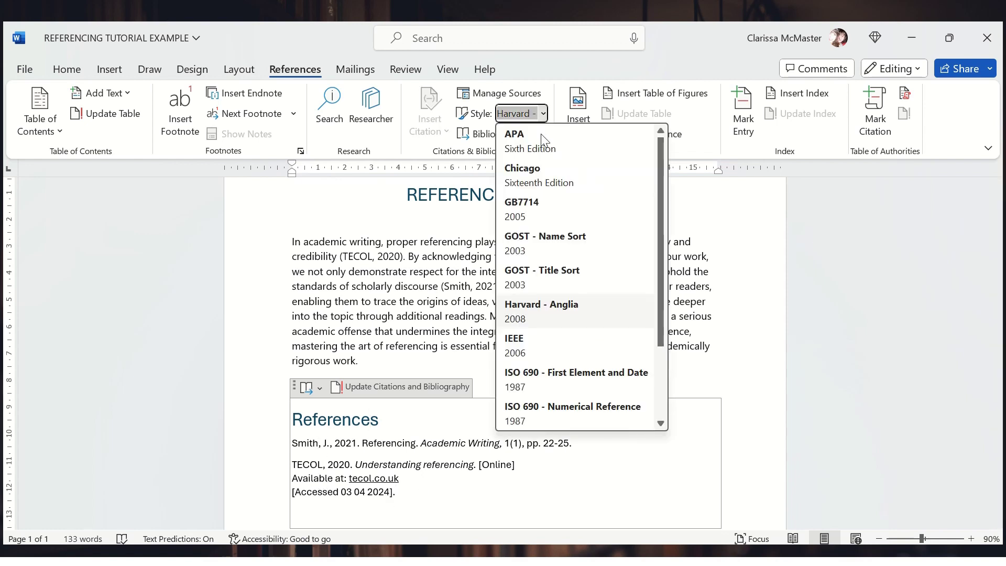
pyautogui.click(527, 338)
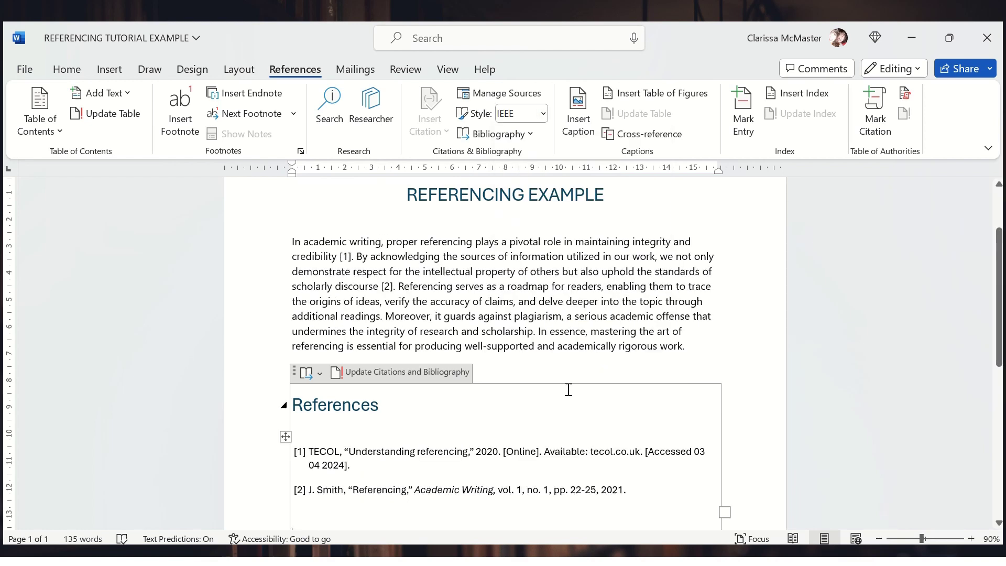
pyautogui.scroll(-3, 576, 325)
pyautogui.scroll(5, 578, 319)
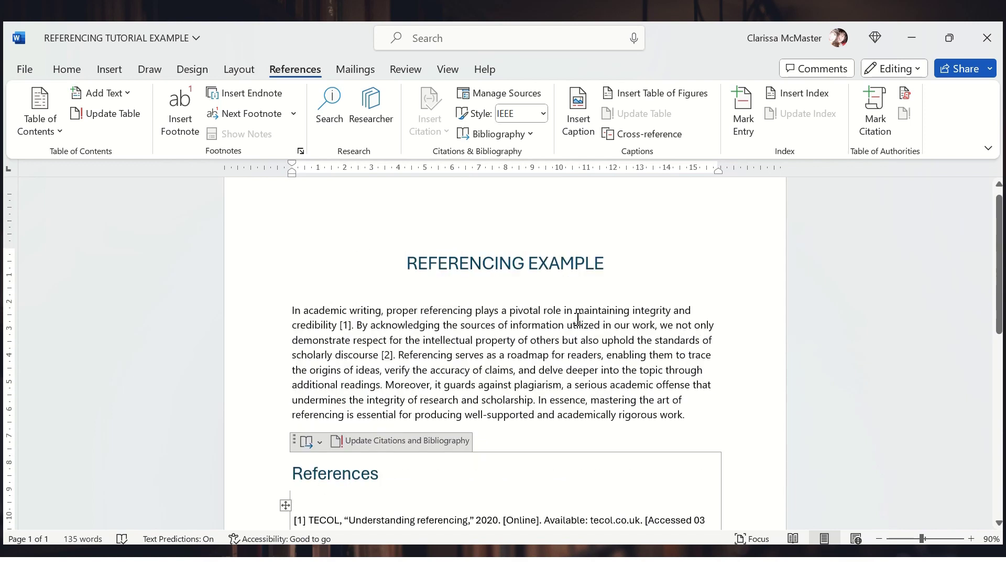
pyautogui.scroll(-3, 578, 318)
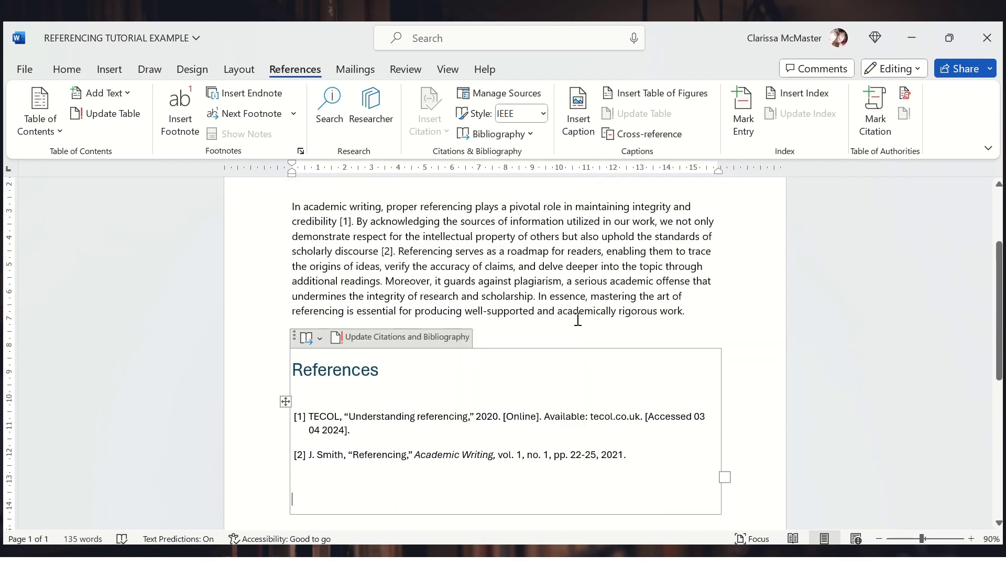
pyautogui.scroll(2, 576, 314)
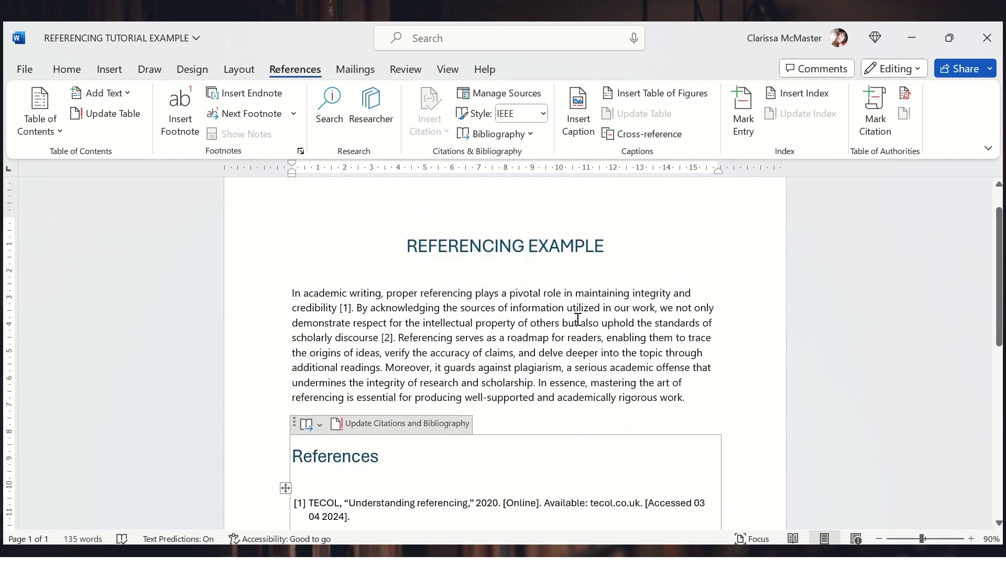
pyautogui.scroll(-2, 535, 300)
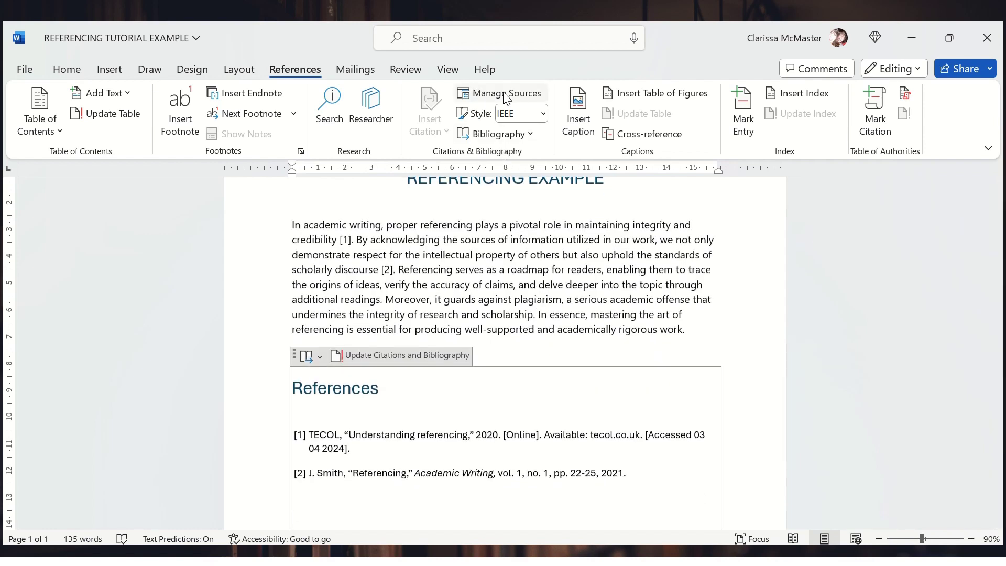
# In Manage Sources, copy the top four Master List sources, including RS Components and Farnell, into the document.
pyautogui.click(483, 92)
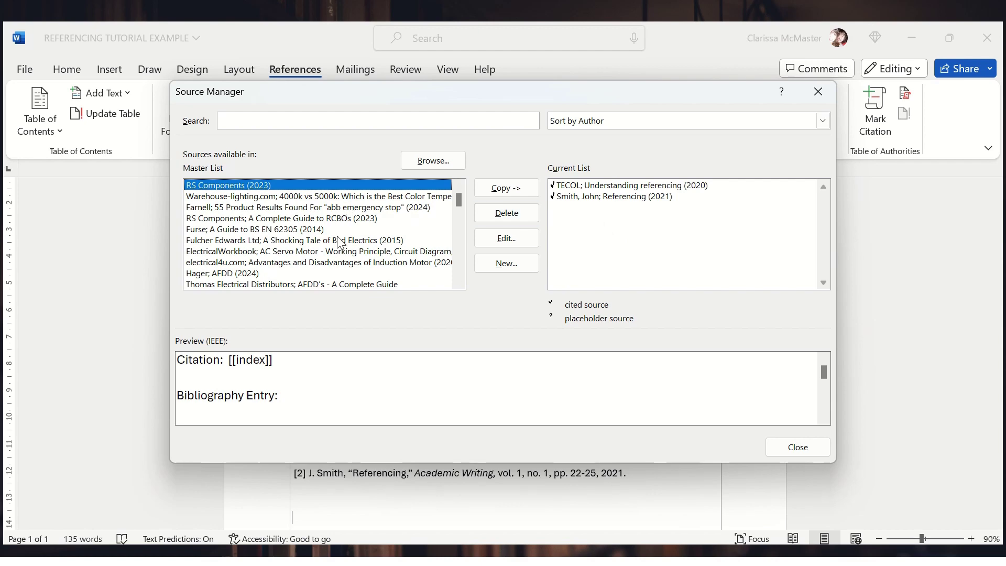
pyautogui.moveTo(460, 202)
pyautogui.mouseDown()
pyautogui.moveTo(455, 274)
pyautogui.moveTo(460, 190)
pyautogui.mouseUp()
pyautogui.keyDown('shift'); pyautogui.click(246, 219); pyautogui.keyUp('shift')
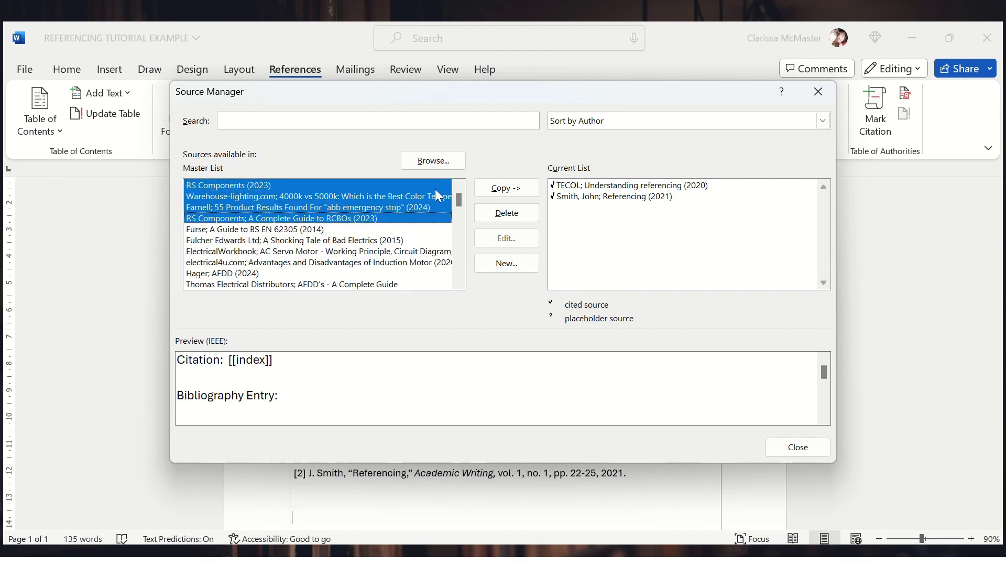
pyautogui.click(506, 195)
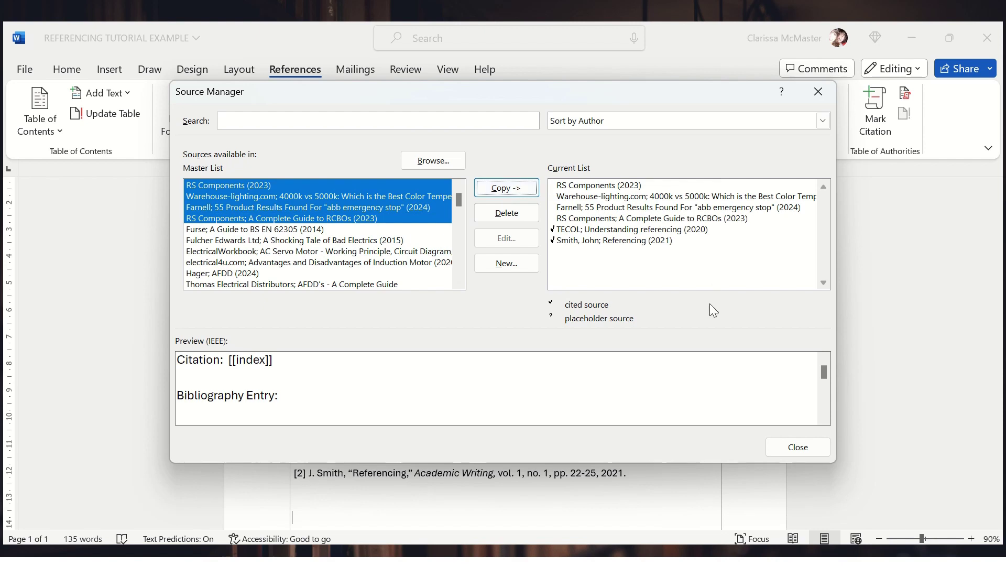
pyautogui.click(796, 448)
pyautogui.click(532, 316)
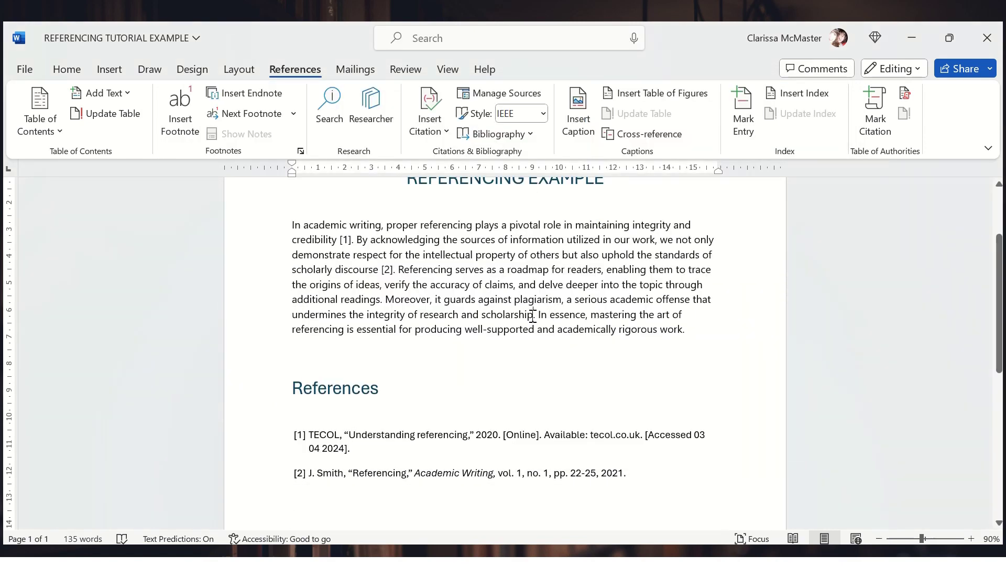
# Cite the RS Components RCBO guide as [3] after 'scholarship' and update the References list.
pyautogui.click(429, 112)
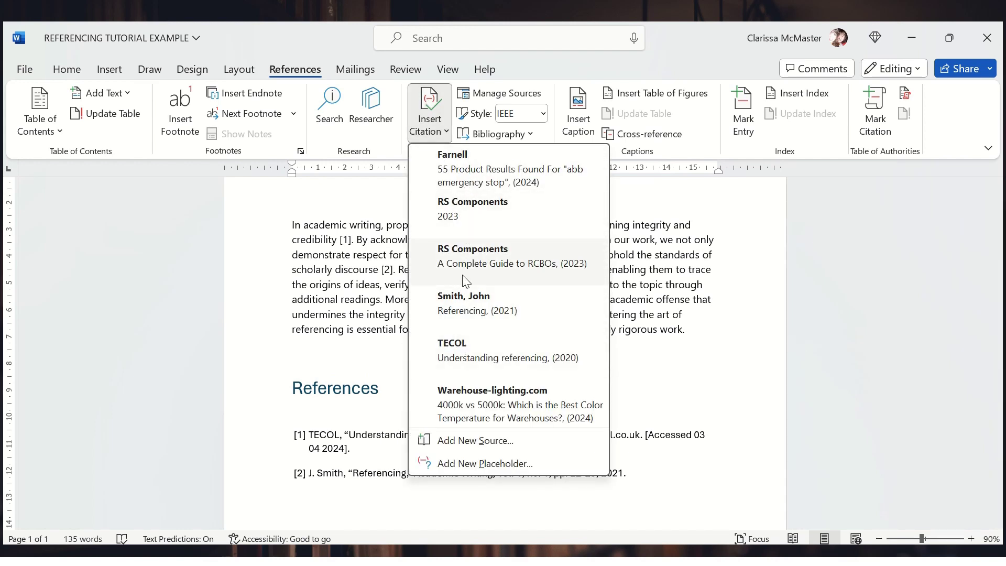
pyautogui.click(473, 260)
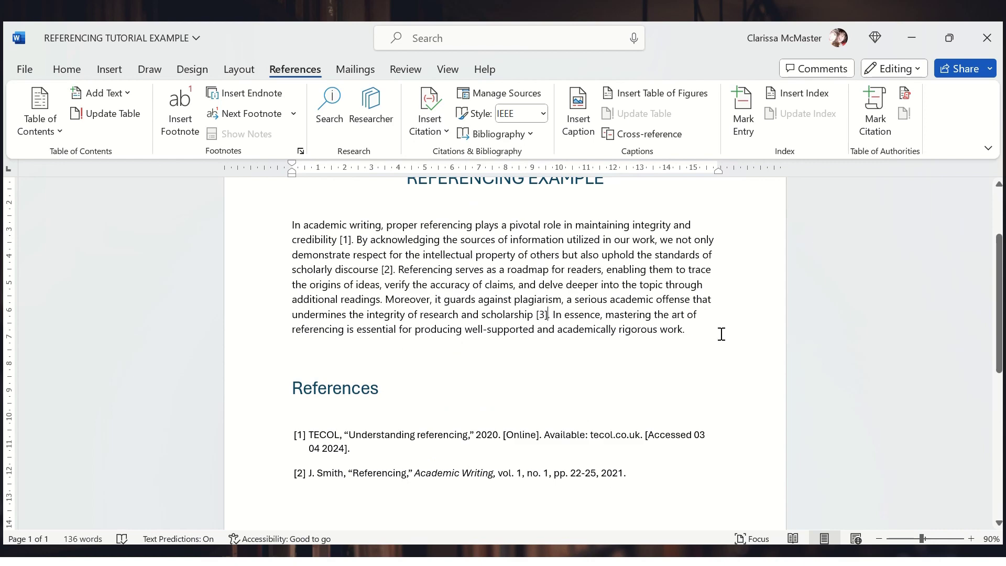
pyautogui.click(361, 388)
pyautogui.click(390, 354)
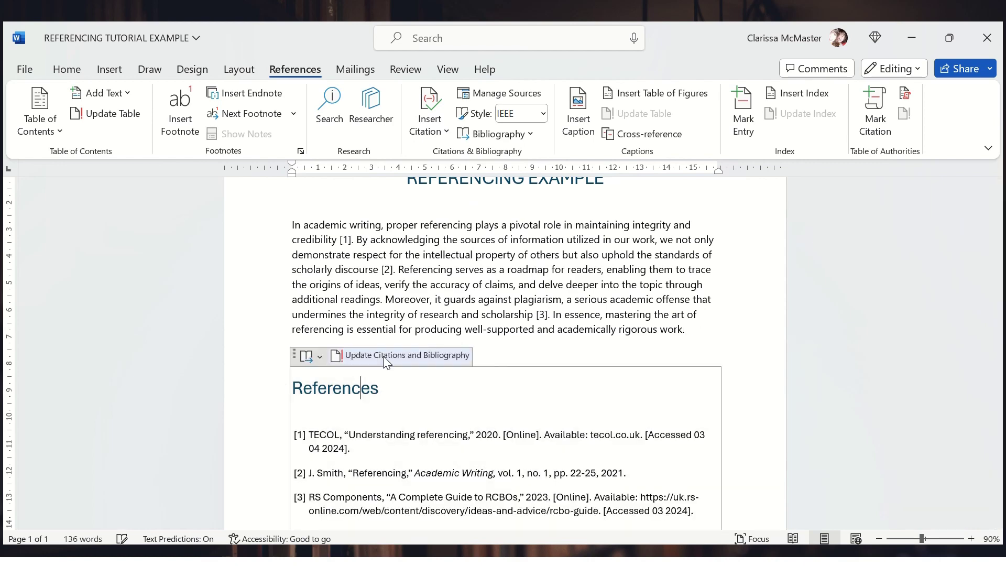
pyautogui.scroll(-1, 387, 449)
pyautogui.scroll(-2, 370, 442)
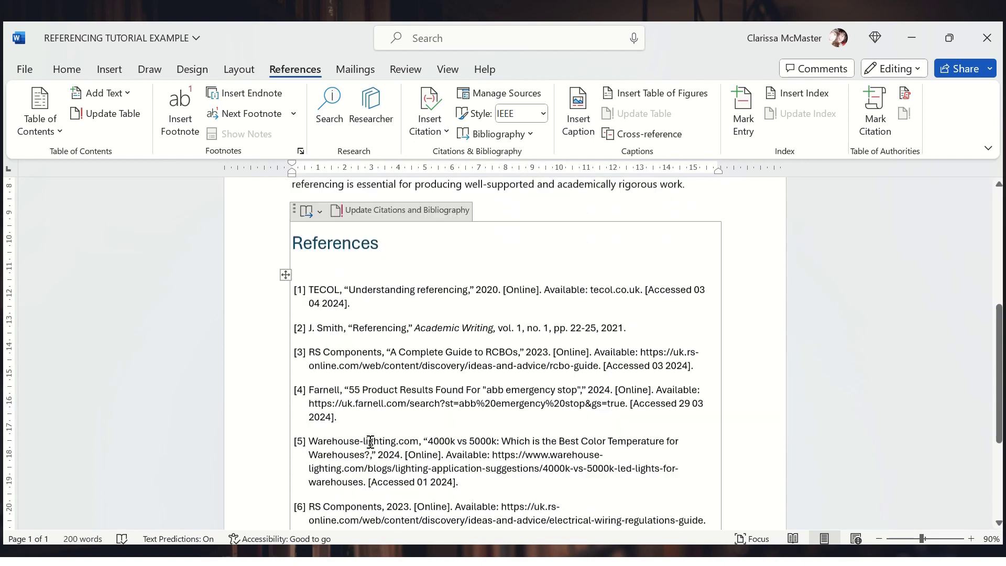
pyautogui.scroll(5, 398, 345)
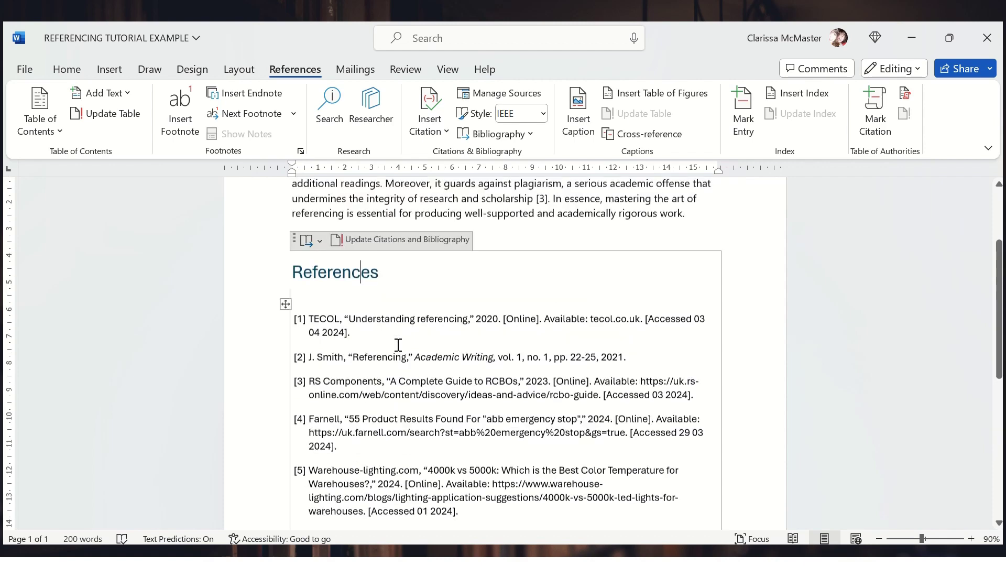
pyautogui.scroll(-7, 406, 359)
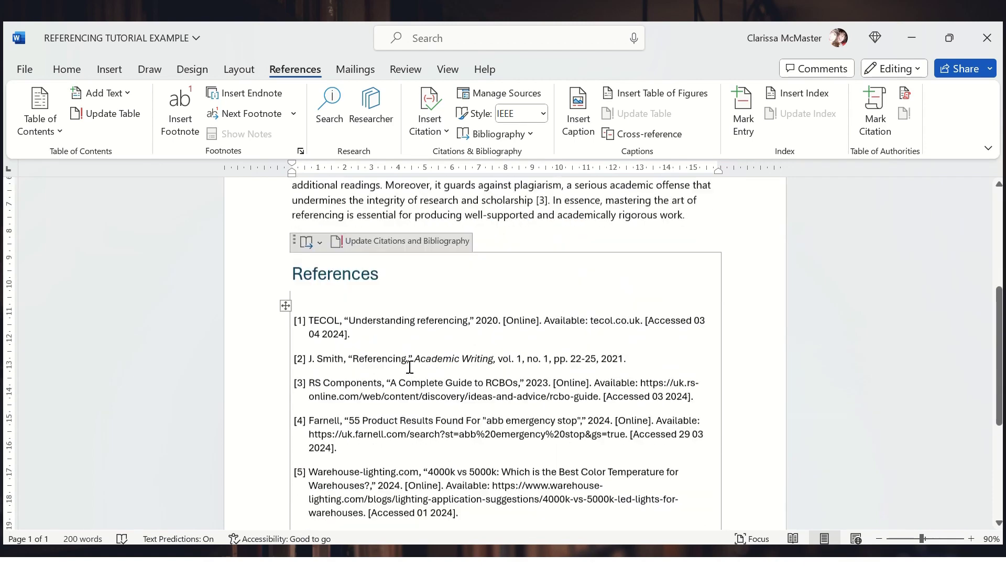
pyautogui.click(498, 93)
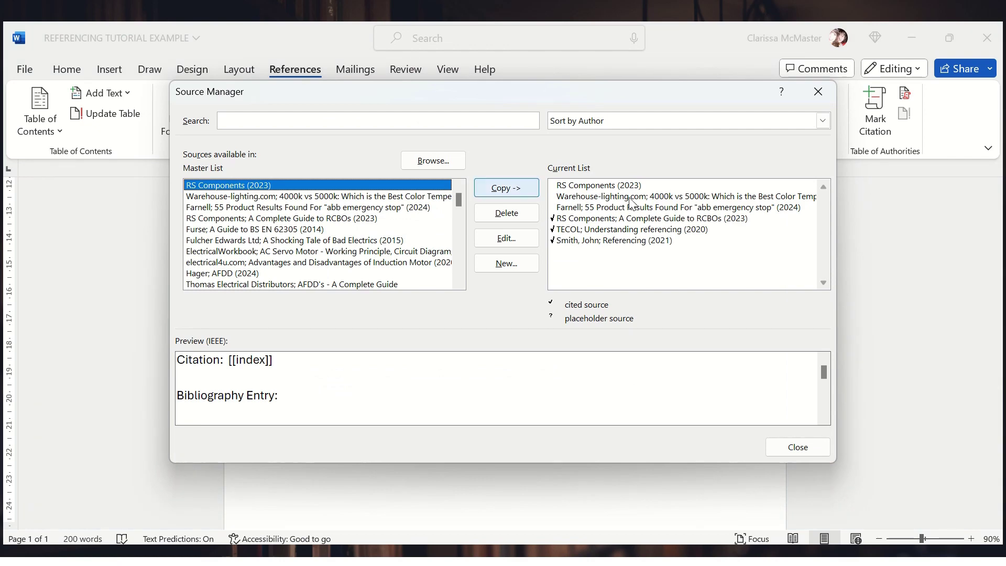
pyautogui.click(780, 447)
pyautogui.scroll(2, 590, 410)
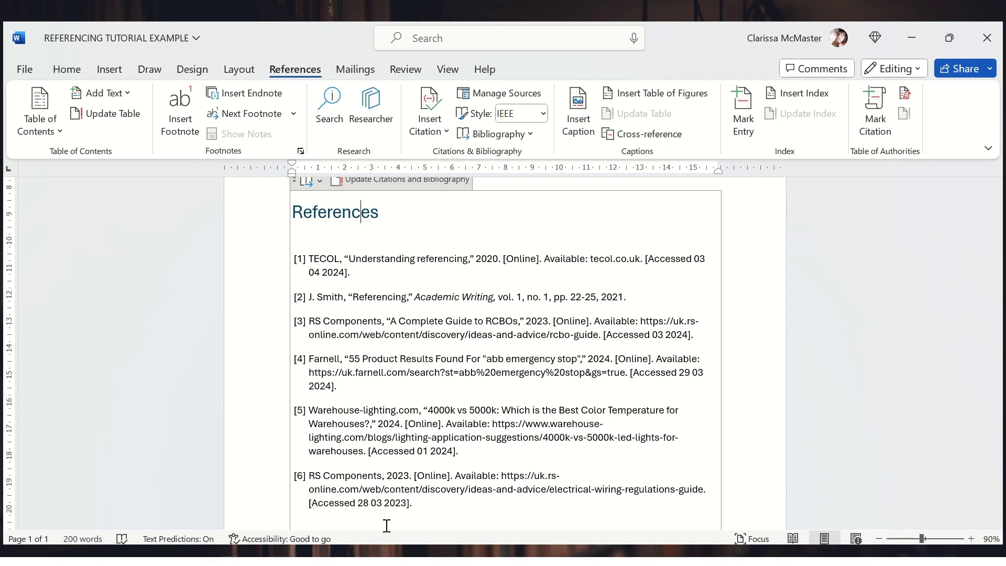
pyautogui.scroll(5, 386, 526)
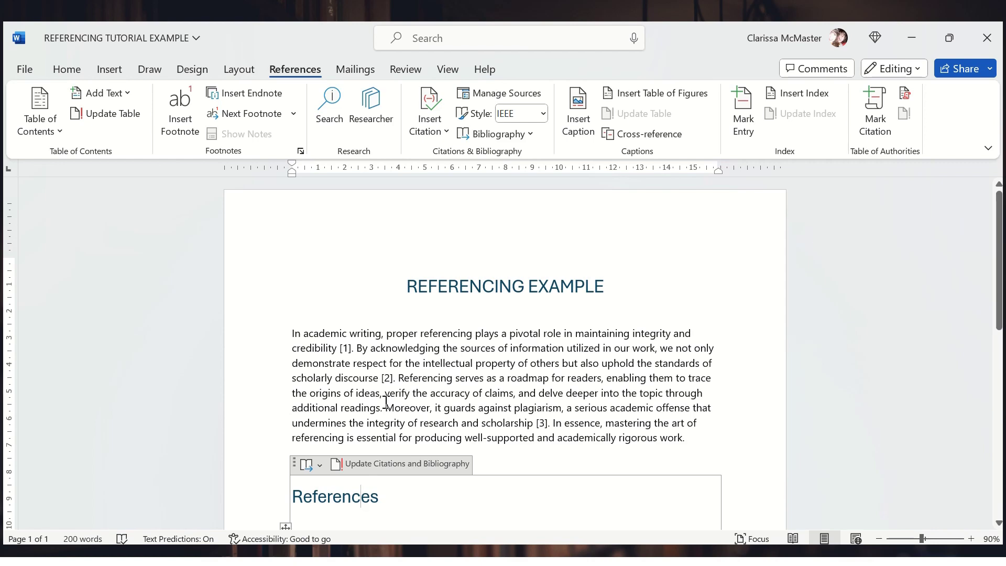
pyautogui.scroll(-5, 386, 402)
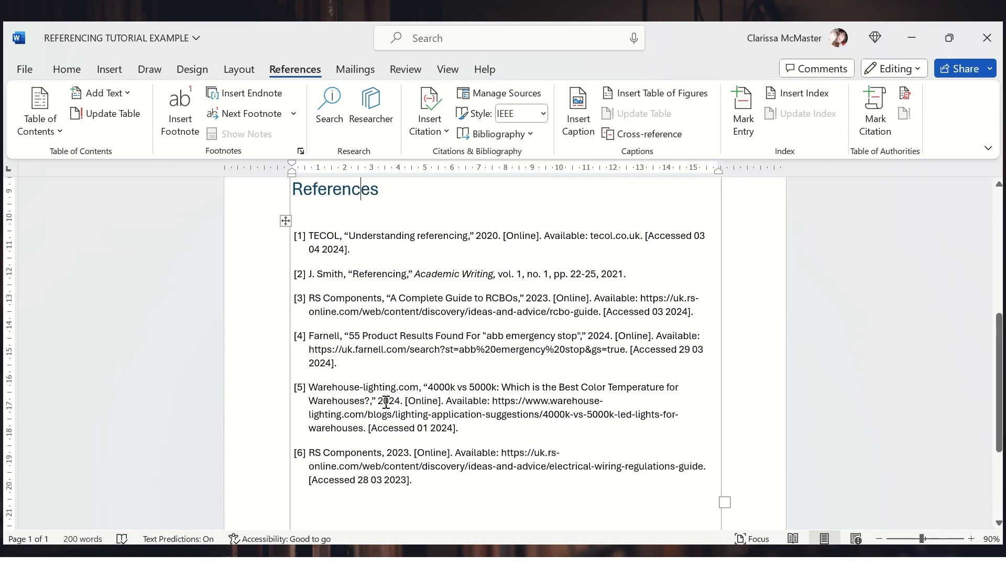